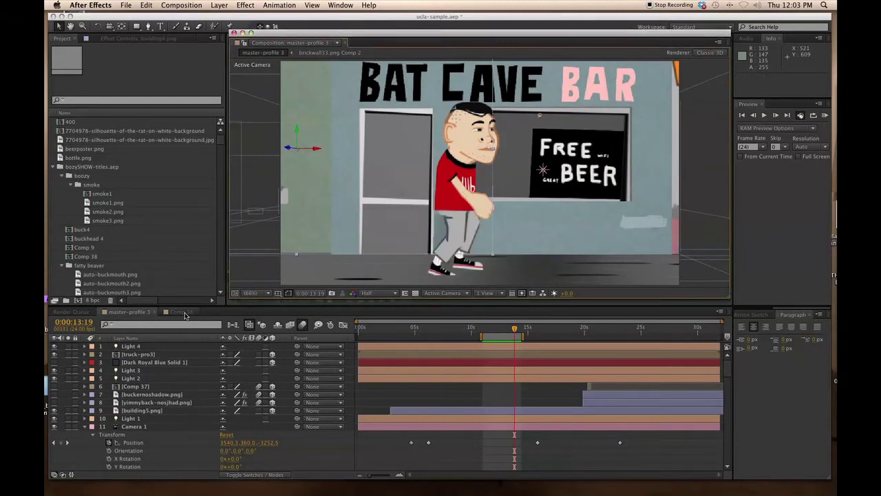
Preview Comp 38 and compare it with the master-profile 3 comp.
click(180, 311)
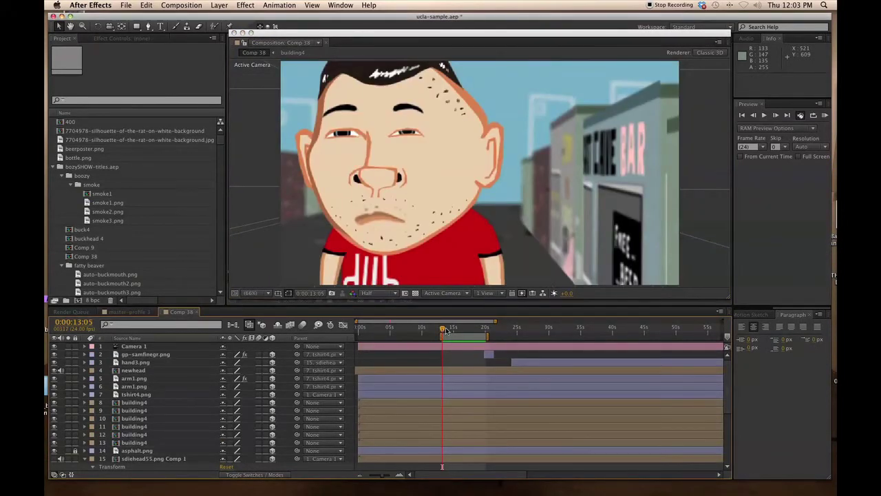
key(KP_0)
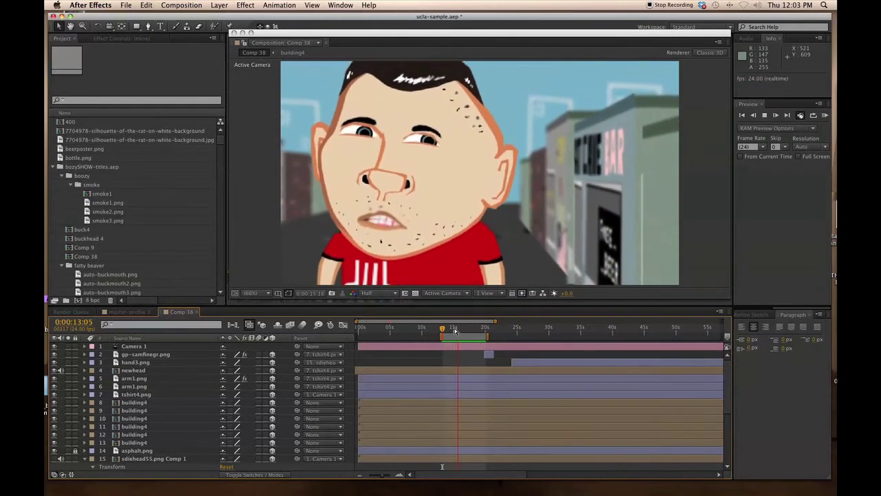
click(125, 313)
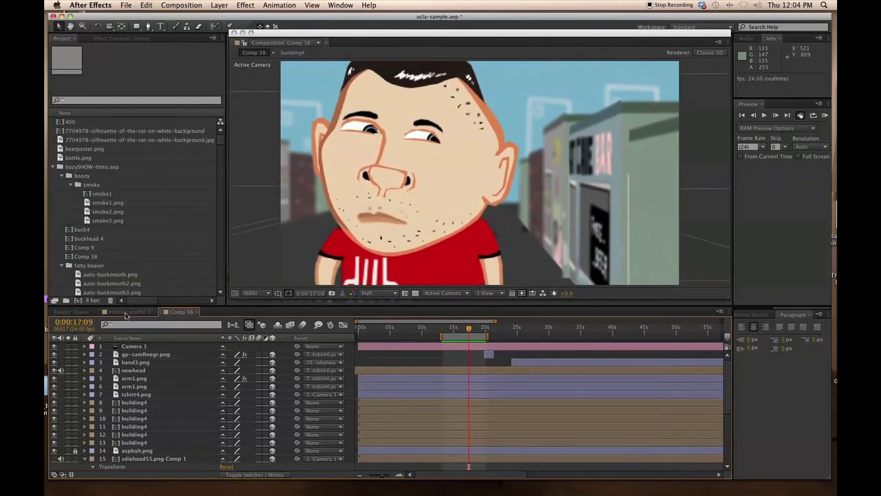
click(125, 314)
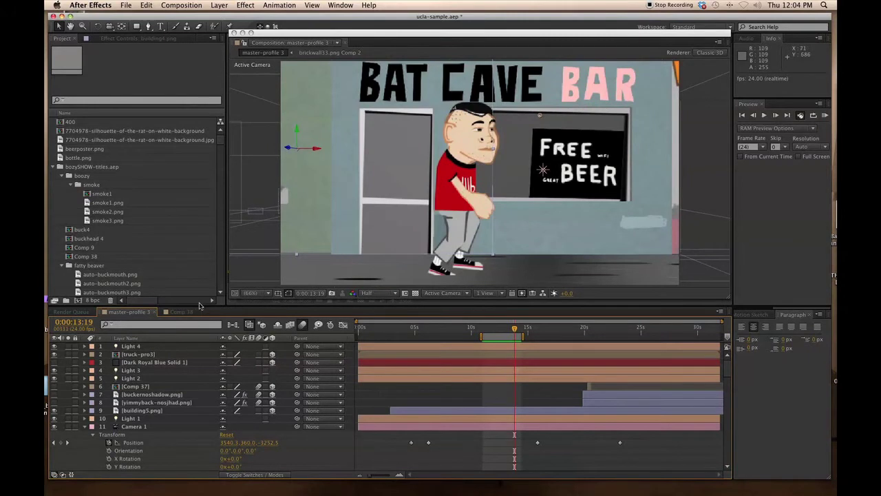
click(185, 312)
click(140, 312)
click(192, 313)
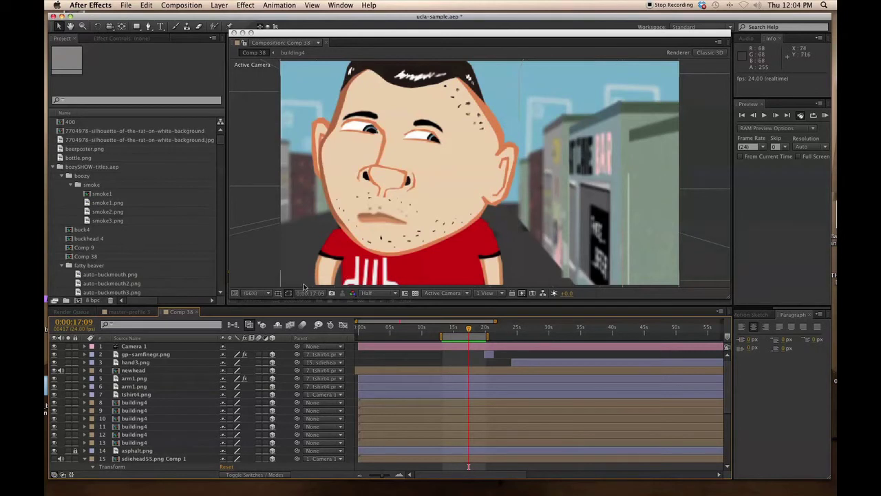
click(141, 312)
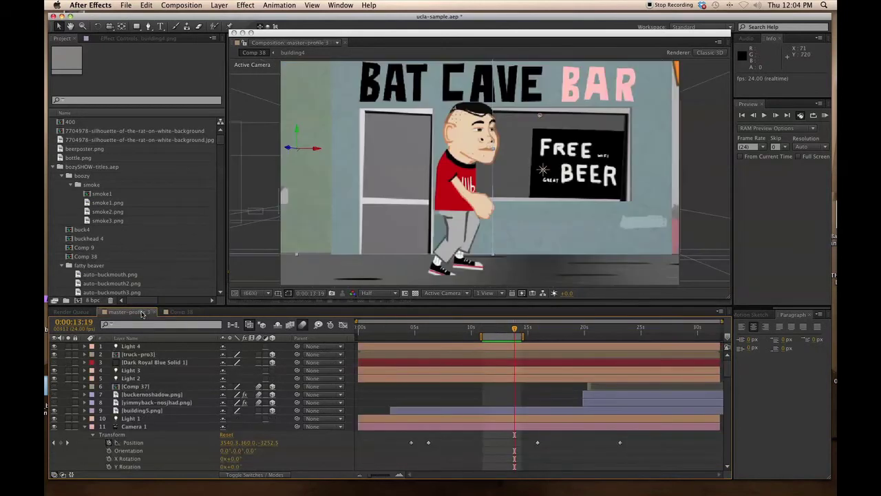
click(185, 311)
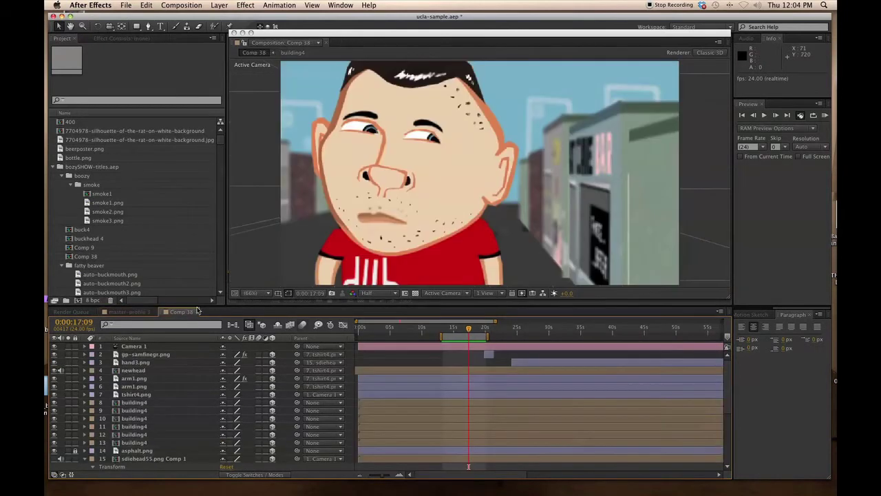
click(125, 312)
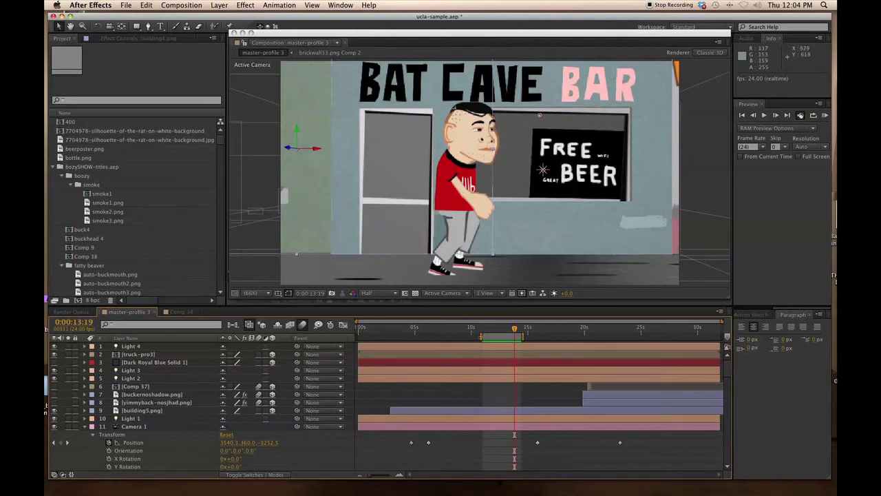
Move the master-profile 3 work area start earlier, to about 0:00:10:15, and scrub the camera move.
mouse_move(481, 337)
mouse_down()
mouse_move(582, 337)
mouse_move(471, 336)
mouse_move(490, 334)
mouse_up()
click(480, 333)
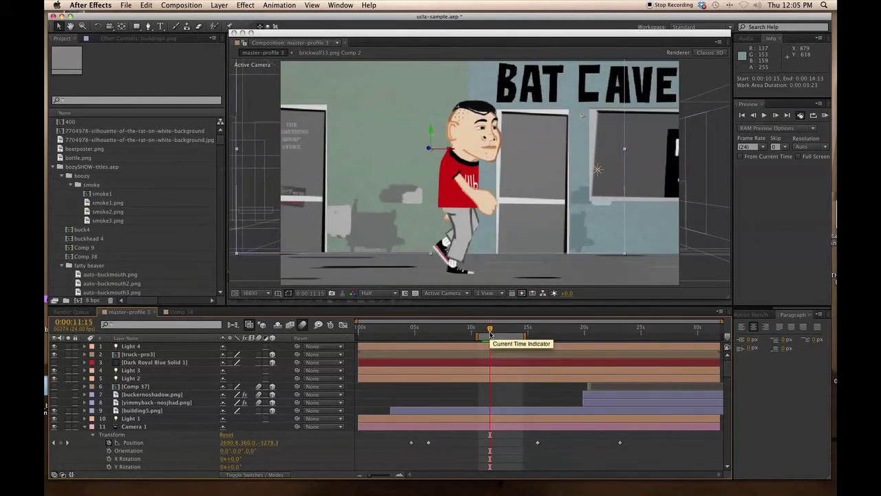
mouse_move(490, 334)
mouse_down()
mouse_move(509, 335)
mouse_move(499, 334)
mouse_up()
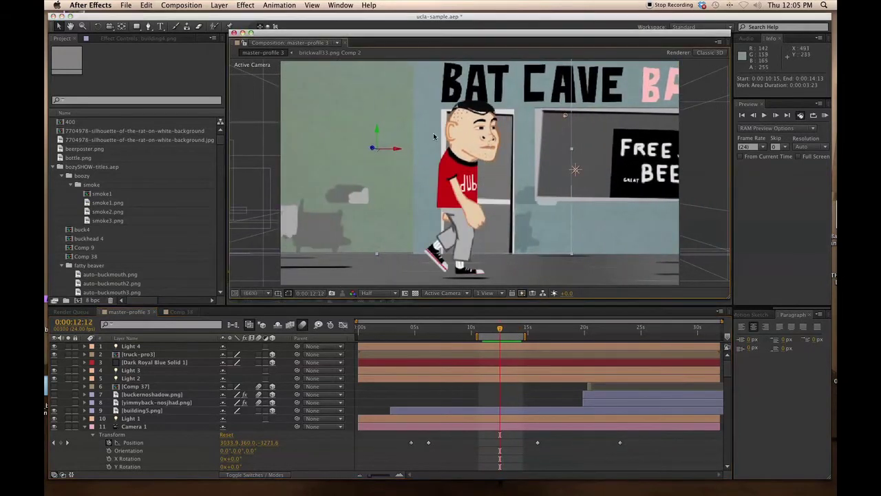
click(178, 5)
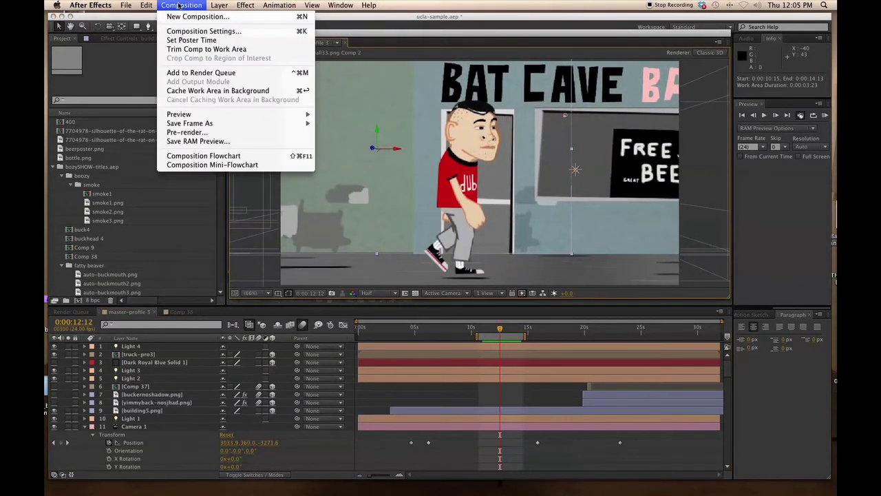
Add master-profile 3 to the Render Queue with Best Settings and Lossless output to master-profile 3_1.mov.
click(190, 73)
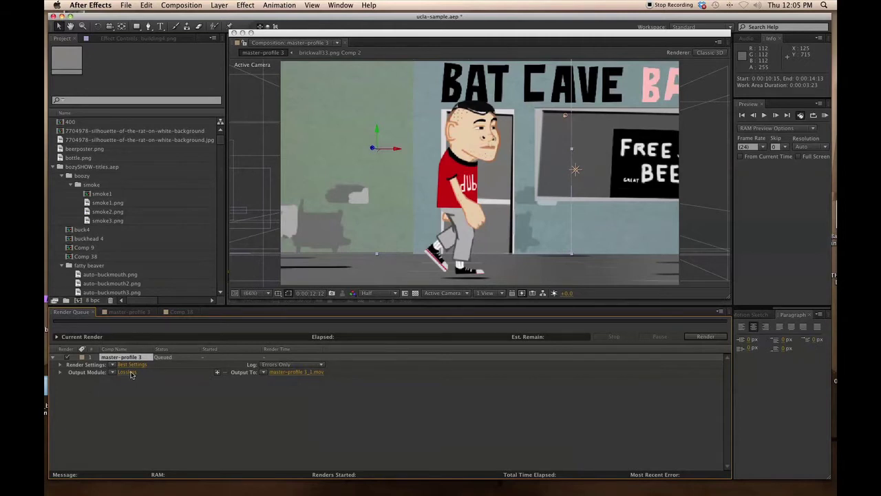
Bring up the Lossless output module's QuickTime options, currently Animation codec at quality 100.
click(128, 374)
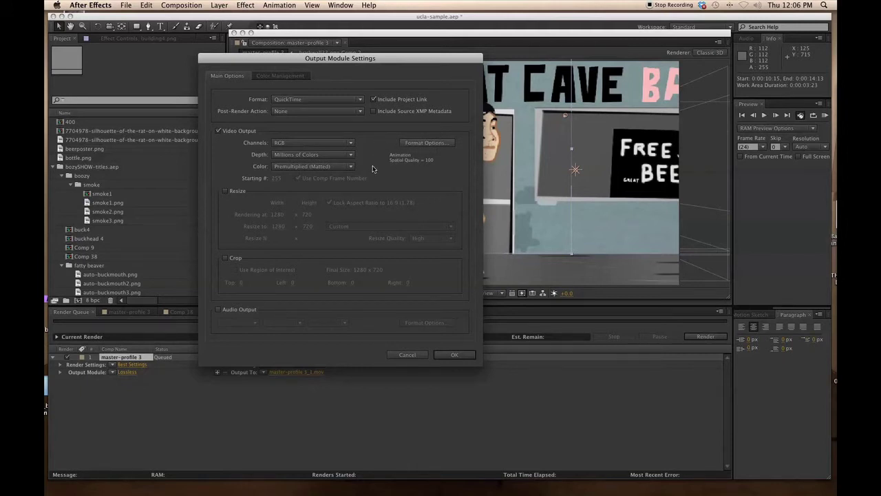
drag(434, 61, 365, 60)
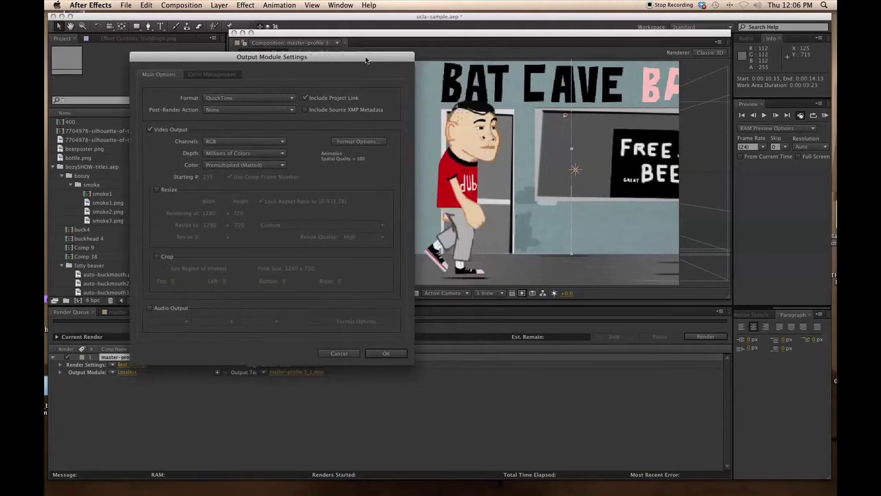
click(357, 141)
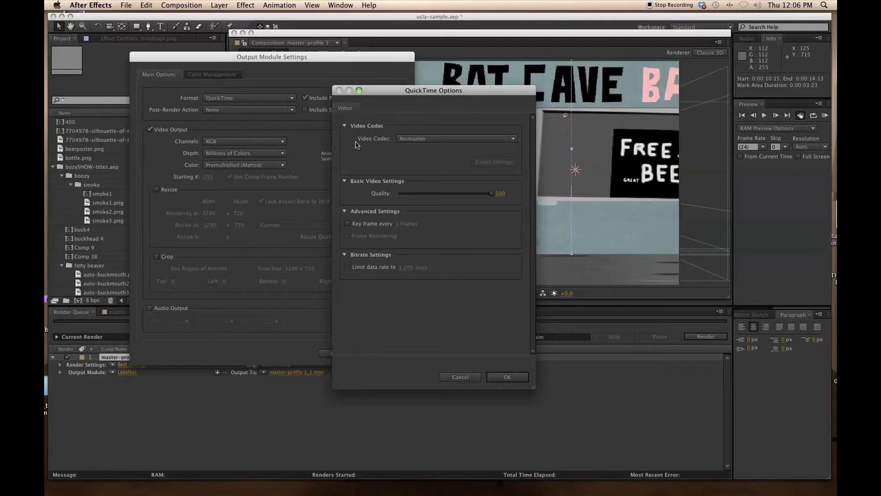
Change the QuickTime video codec from Animation to Apple ProRes 422 and confirm.
click(435, 139)
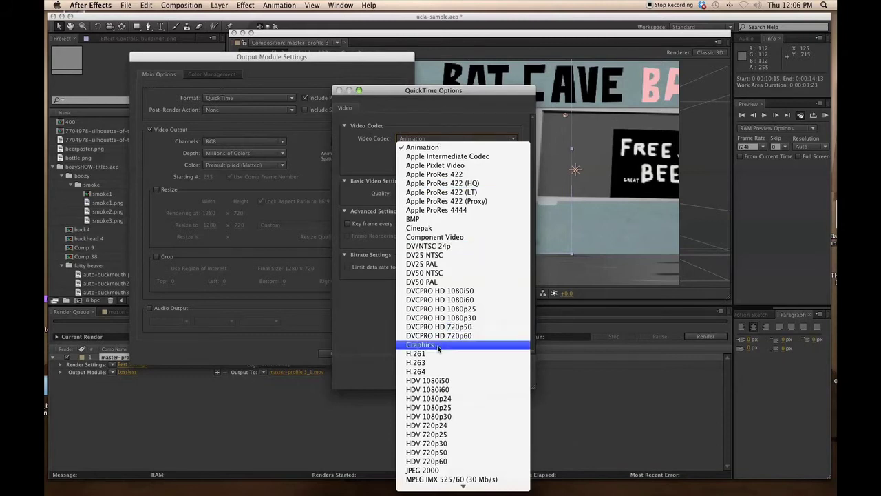
mouse_move(415, 493)
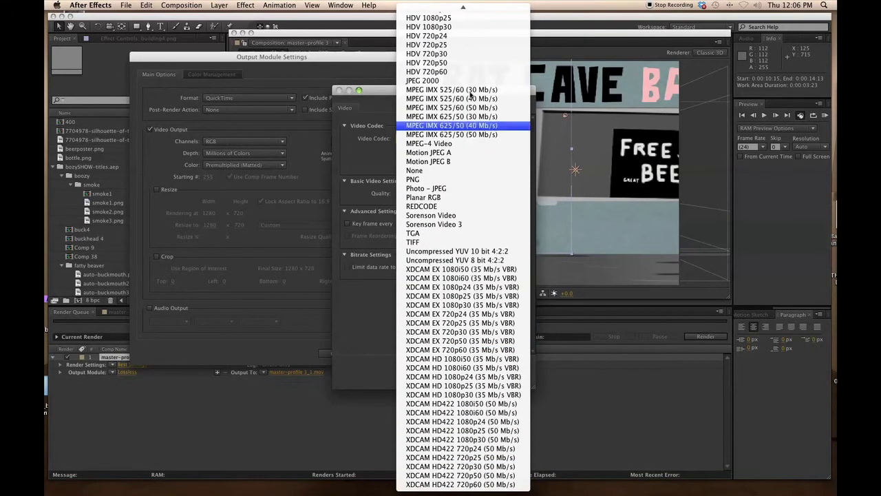
mouse_move(473, 7)
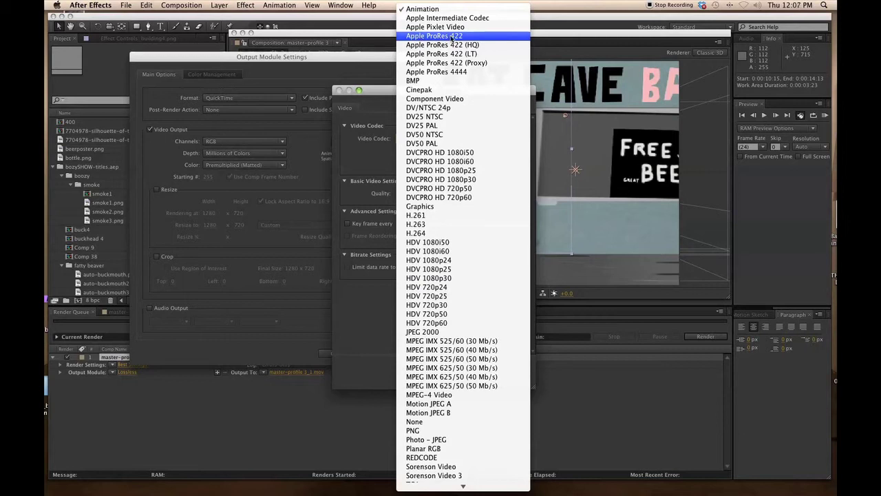
click(443, 37)
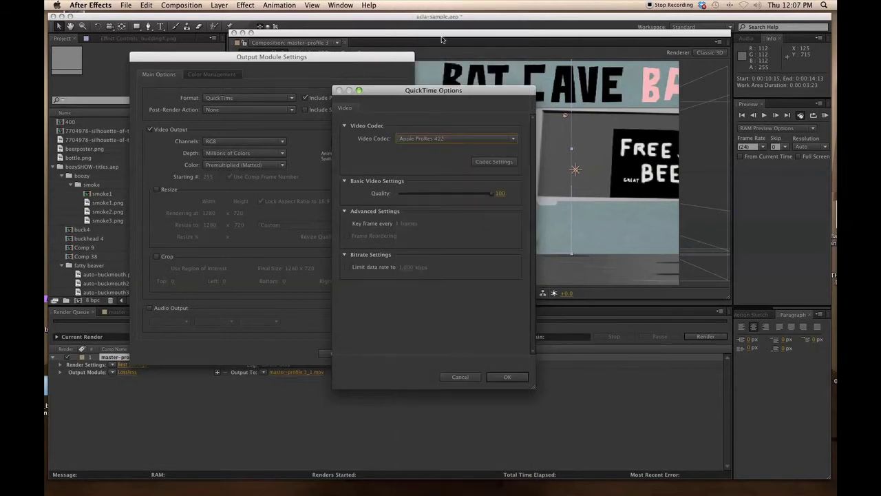
click(504, 377)
Save the master-profile 3_1.mov render output into the Desktop's ucla-tut folder.
click(389, 354)
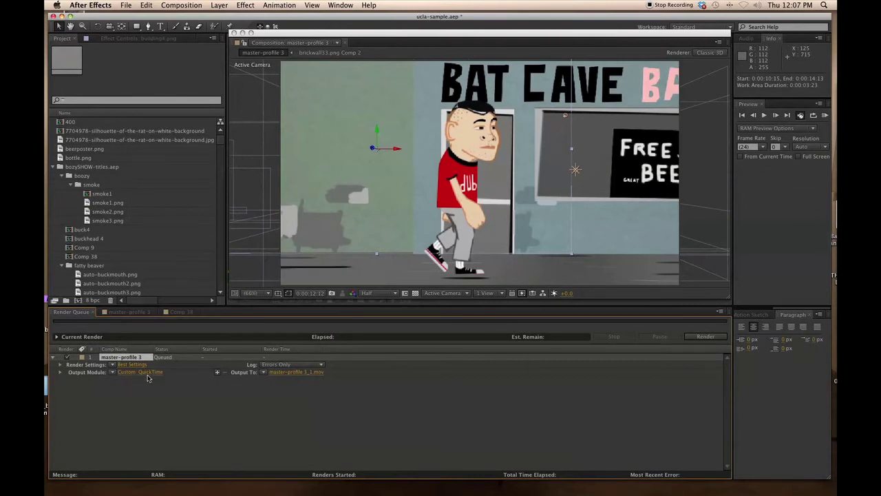
click(296, 372)
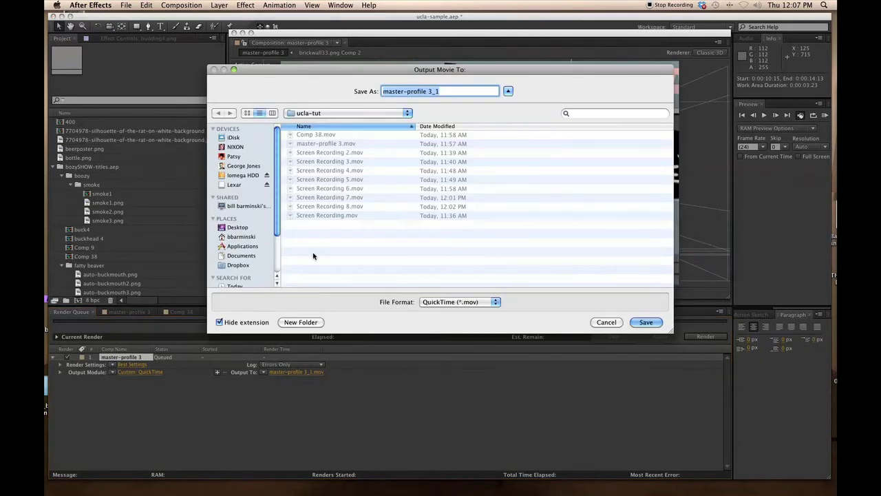
click(369, 113)
click(308, 123)
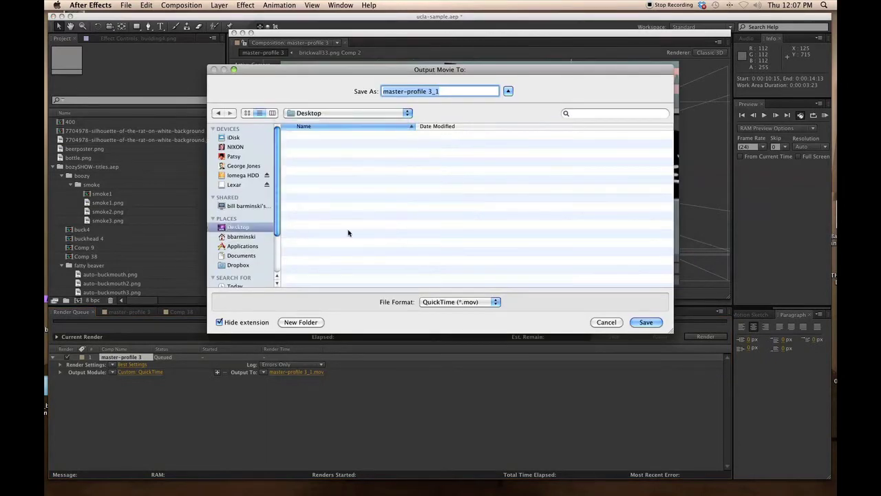
scroll(341, 237, down, 5)
scroll(340, 238, down, 10)
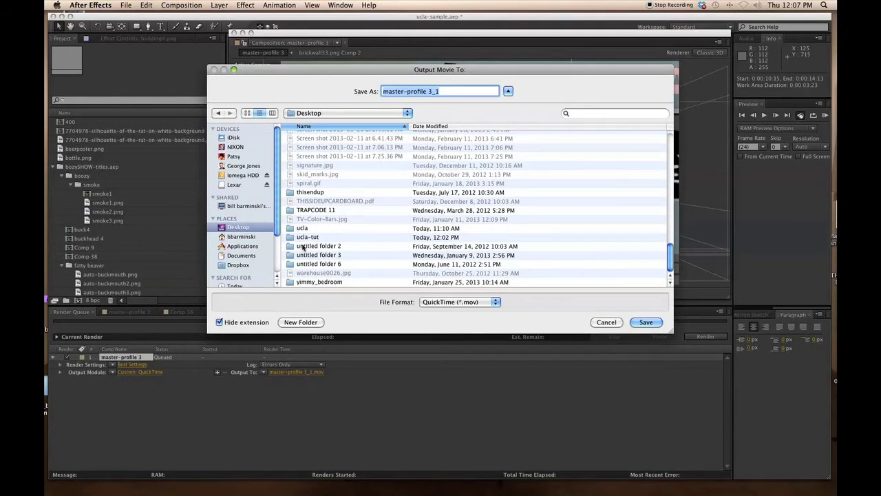
click(308, 237)
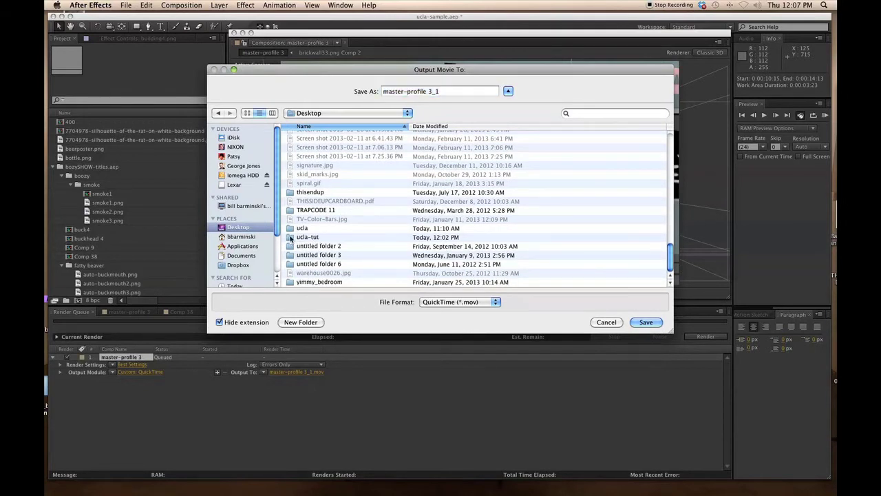
click(646, 323)
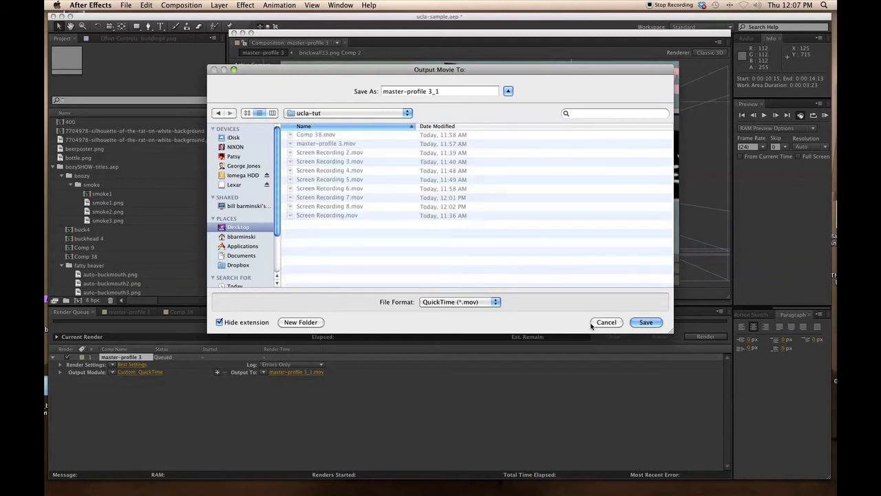
click(646, 323)
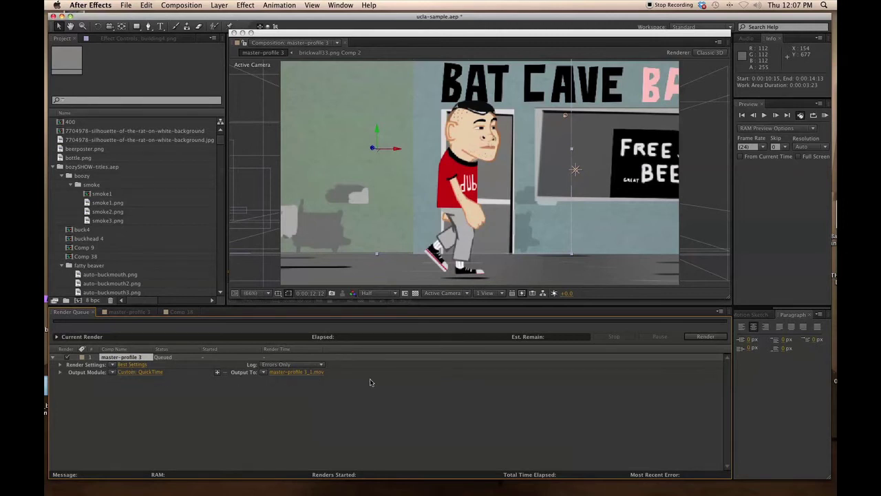
Add Comp 38 to the render queue as a second item.
click(252, 206)
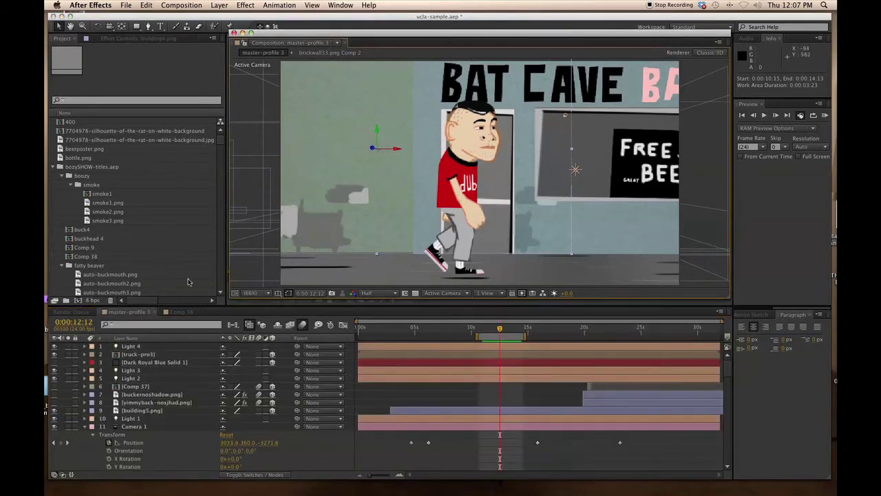
click(182, 312)
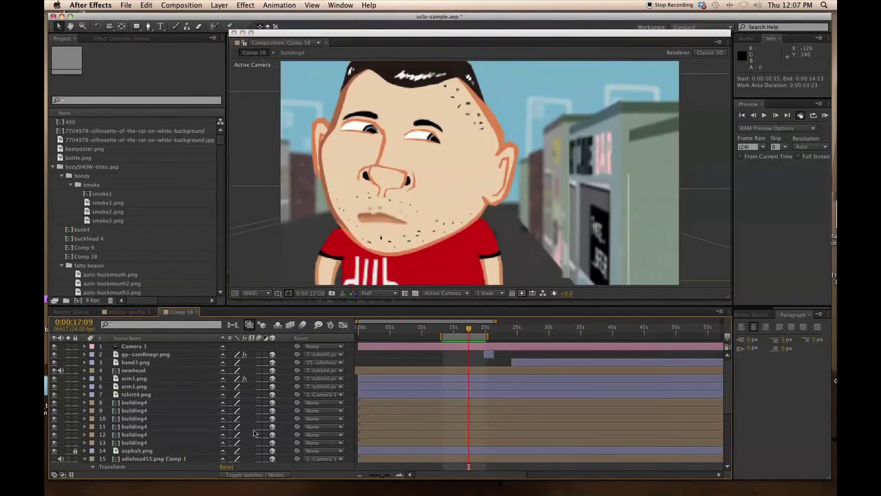
click(183, 5)
click(200, 73)
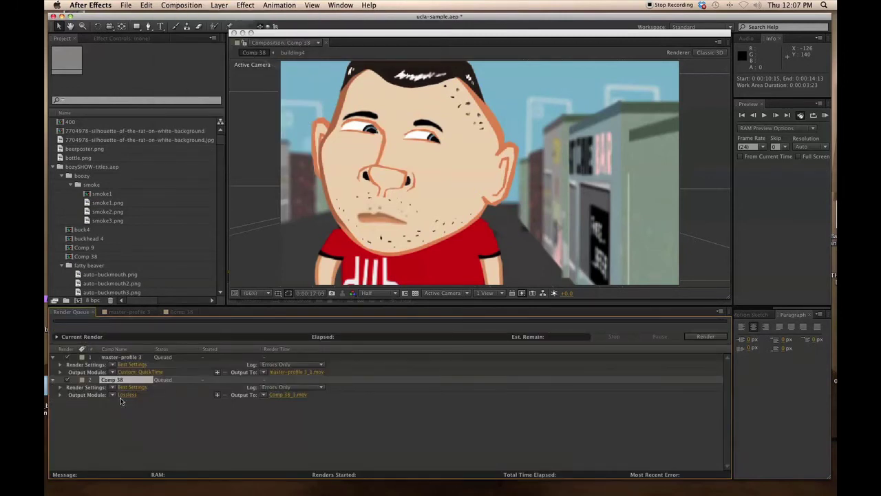
Set Comp 38's QuickTime output codec to Apple ProRes 422.
click(126, 396)
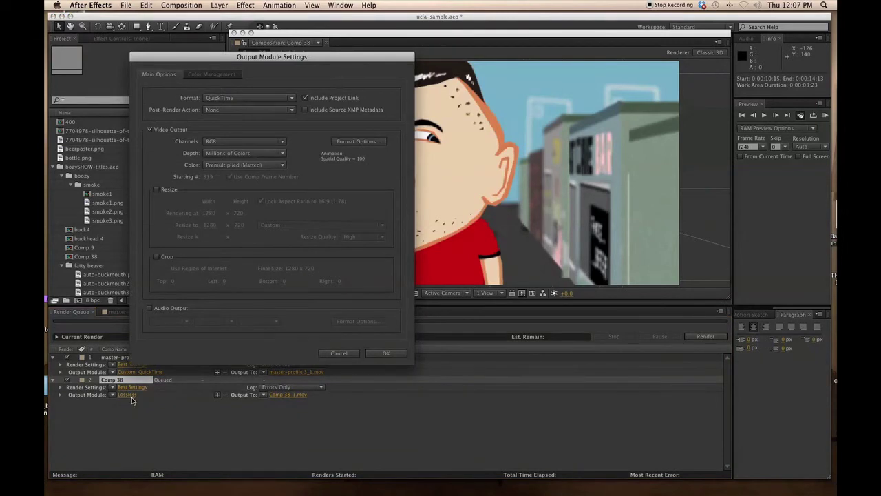
click(367, 142)
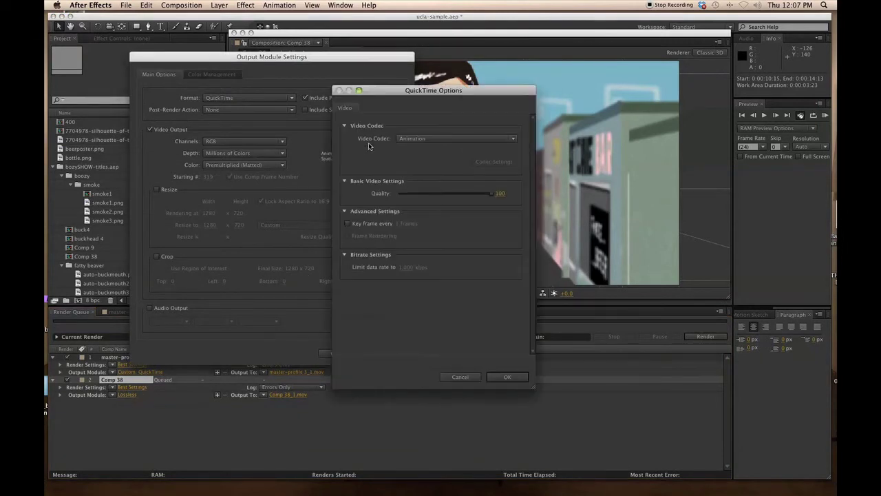
click(507, 138)
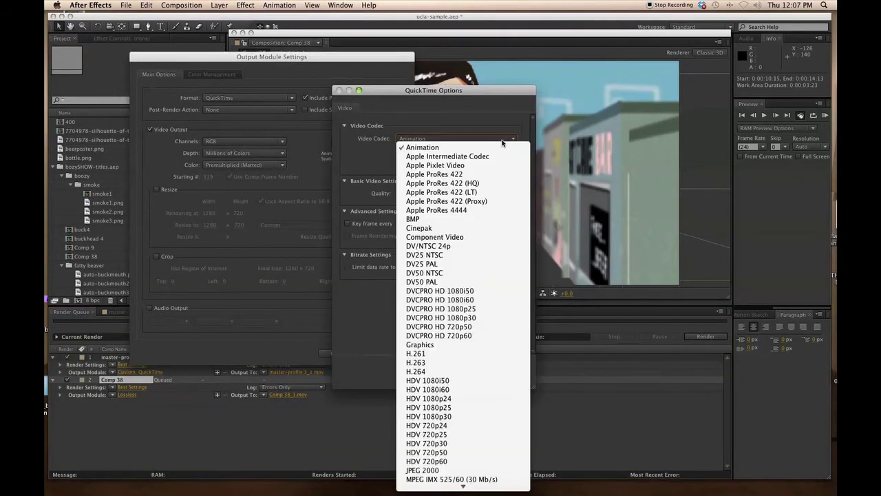
click(483, 177)
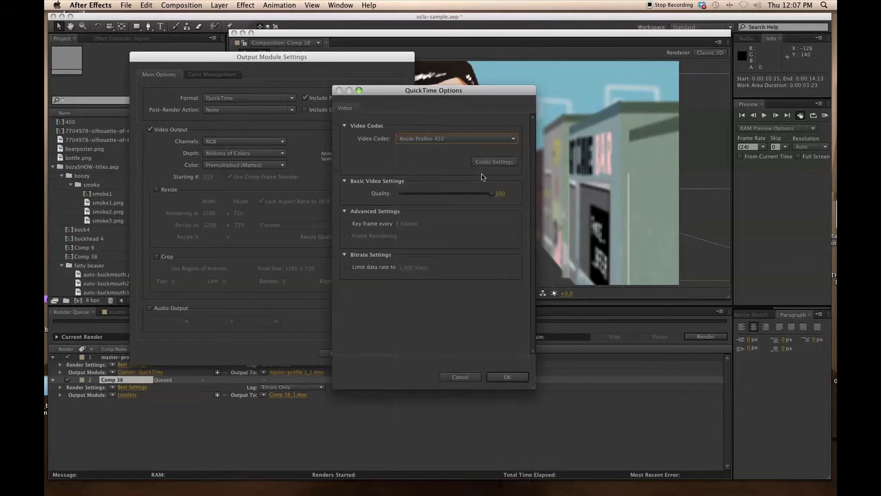
click(507, 378)
click(392, 352)
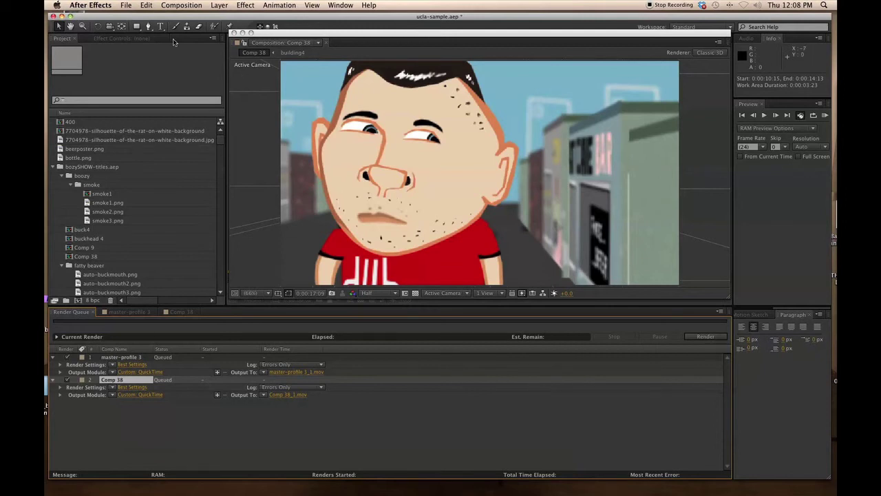
Save the After Effects project and render both queued comps.
click(125, 5)
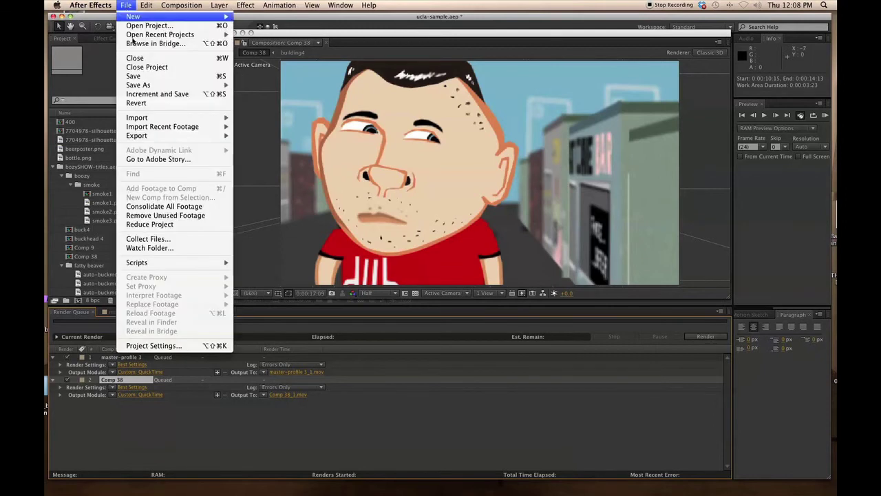
click(141, 77)
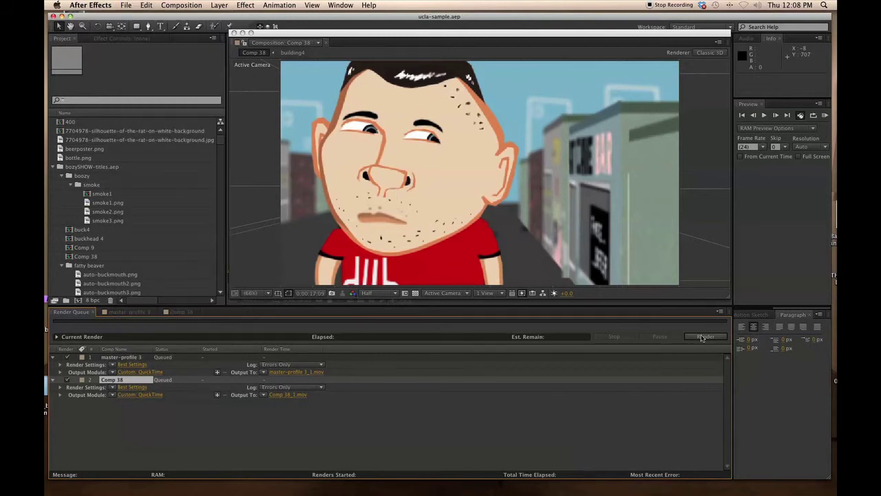
click(704, 336)
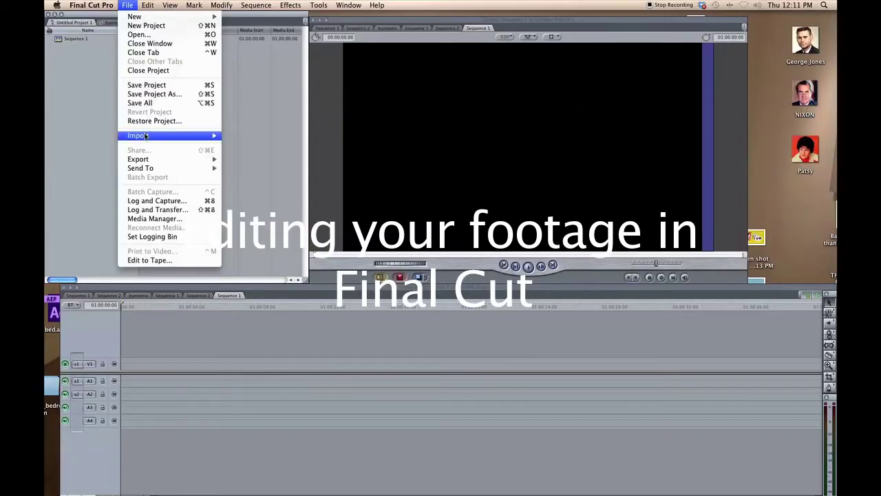
Import Comp 38_1.mov and master-profile 3_1.mov from the Desktop's ucla-tut folder.
mouse_move(203, 135)
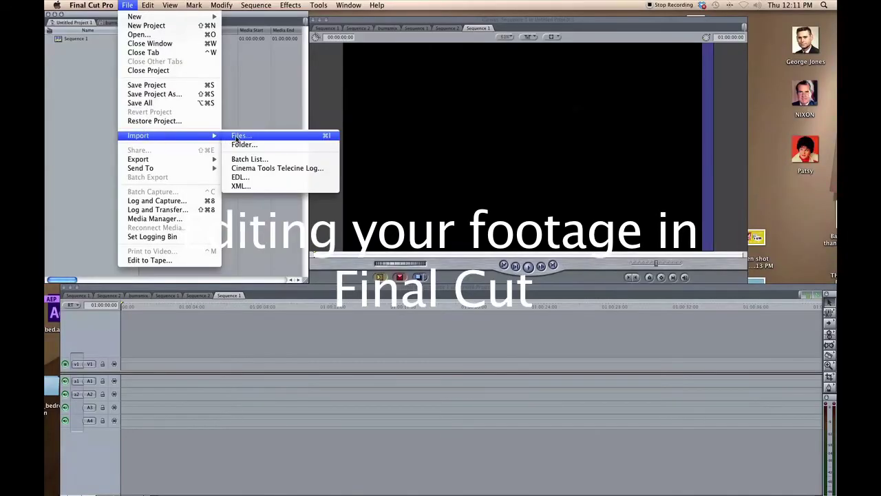
click(238, 137)
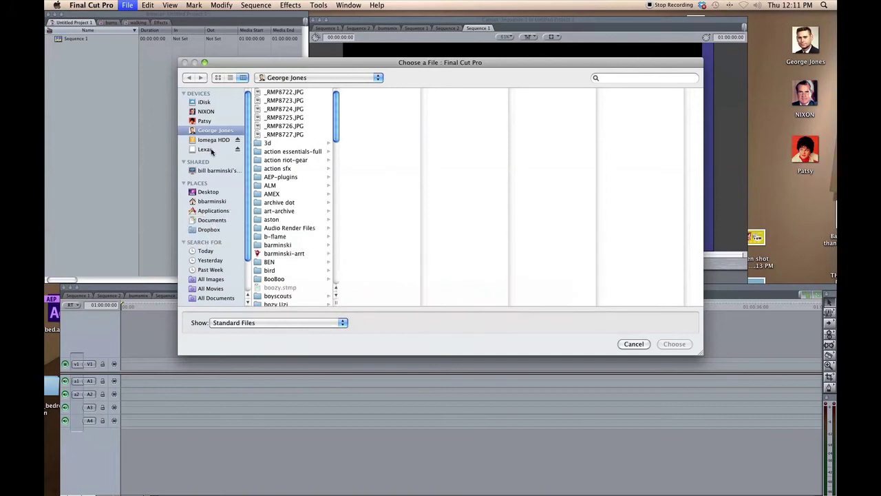
click(208, 192)
drag(335, 128, 342, 275)
click(266, 259)
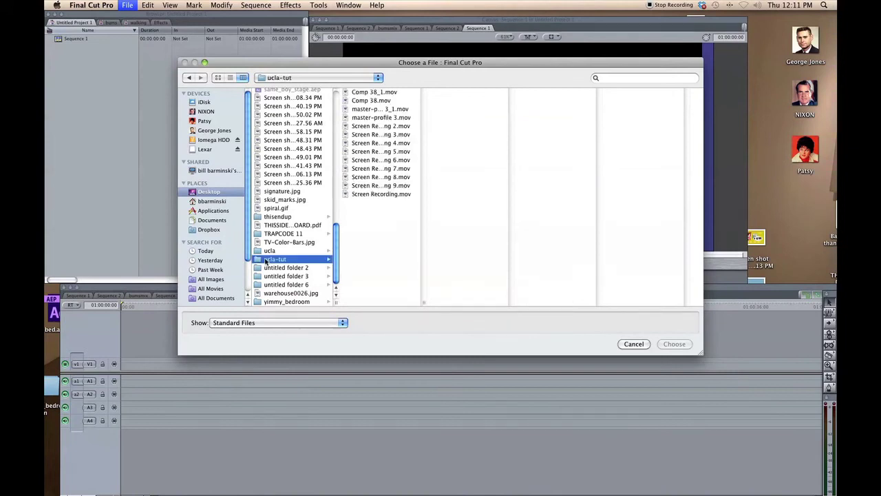
click(374, 92)
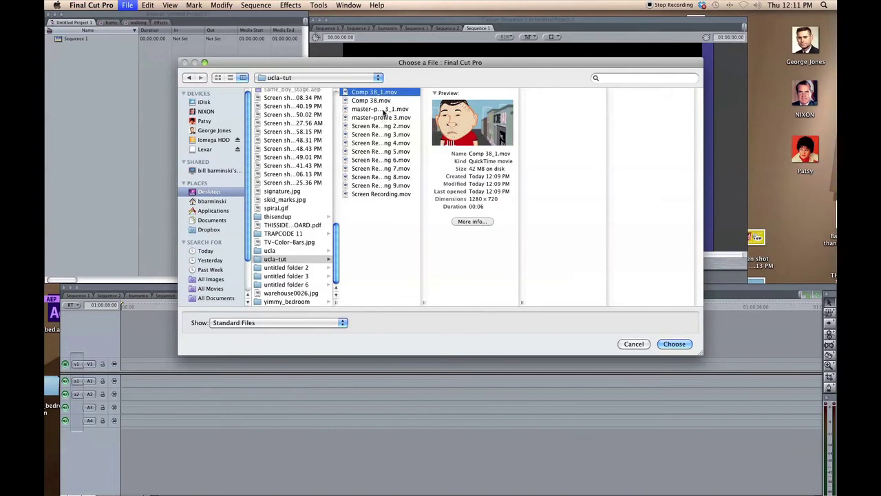
super+click(382, 109)
click(675, 344)
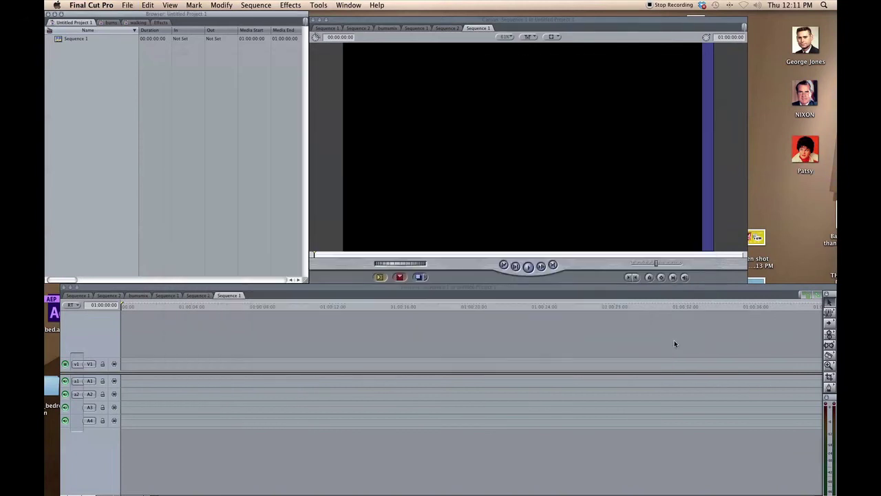
Place Comp 38_1 at the start of Sequence 1 and match the sequence settings to it.
click(57, 125)
click(61, 39)
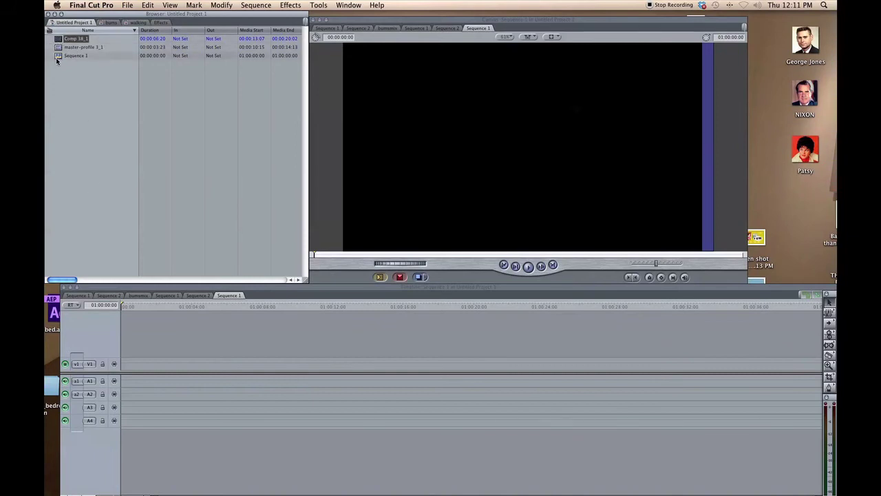
drag(63, 40, 129, 348)
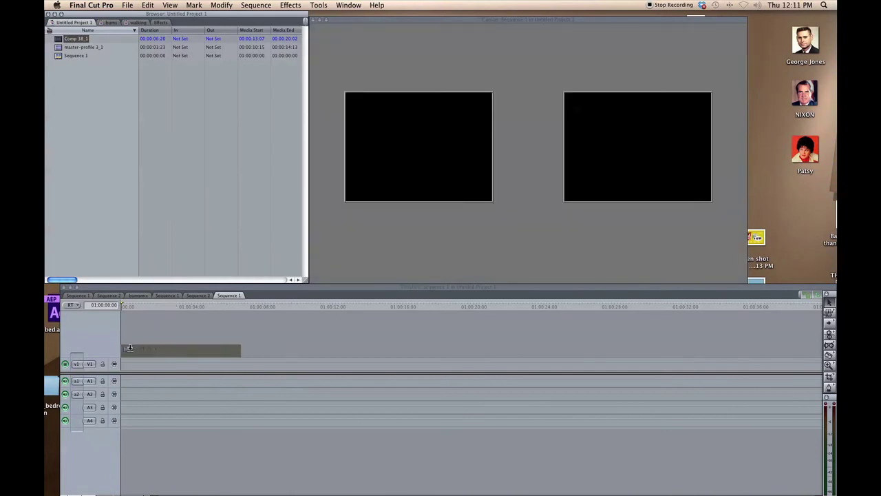
drag(129, 347, 129, 348)
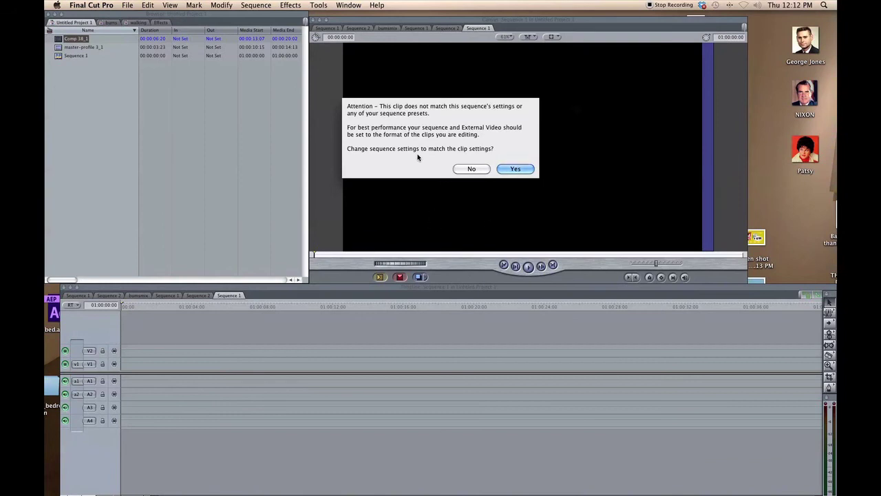
click(517, 169)
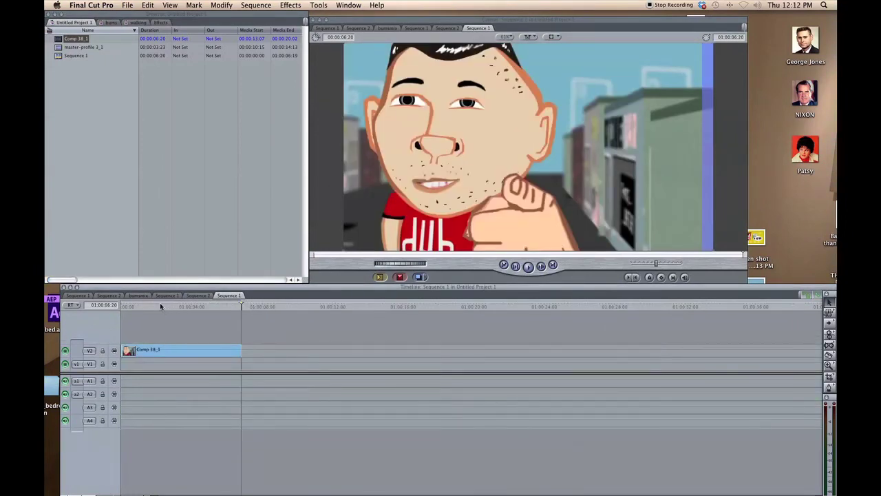
Bring master-profile 3_1 into Sequence 1 next to Comp 38_1.
drag(132, 304, 213, 319)
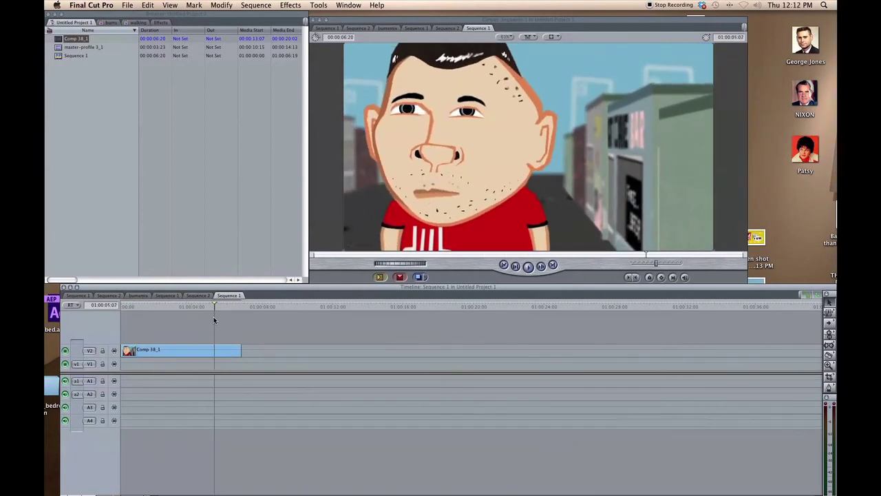
click(57, 47)
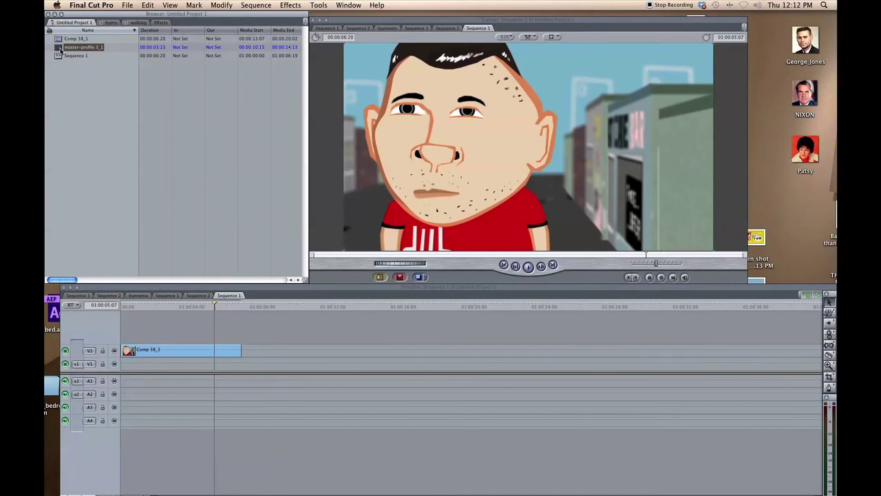
drag(60, 50, 250, 345)
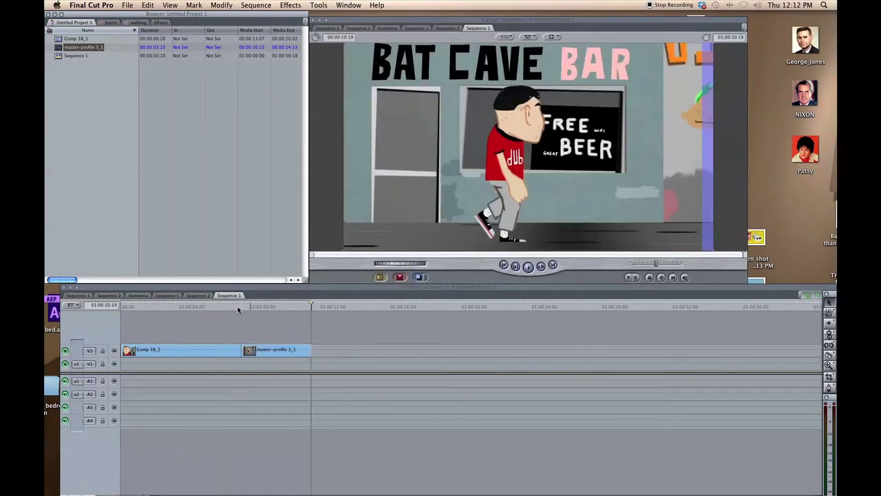
drag(240, 304, 156, 307)
Reorder the clips so master-profile 3_1 opens the sequence, followed directly by Comp 38_1.
click(175, 348)
drag(177, 347, 395, 363)
drag(276, 350, 155, 351)
click(125, 307)
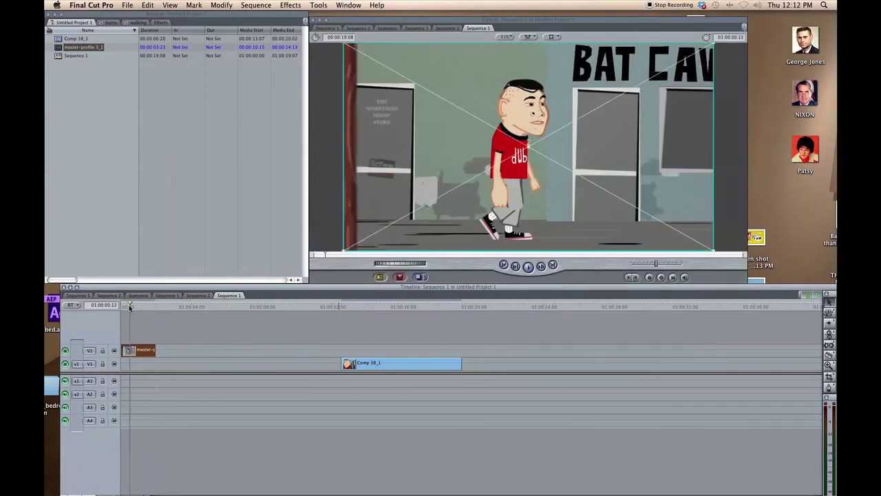
key(space)
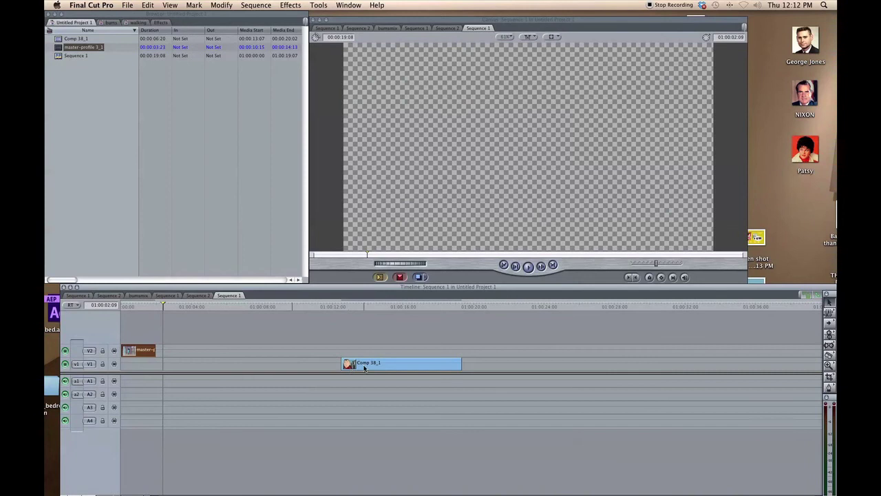
drag(364, 368, 185, 352)
Play back the cut, then paste a copy of master-profile 3_1 right after Comp 38_1.
click(147, 303)
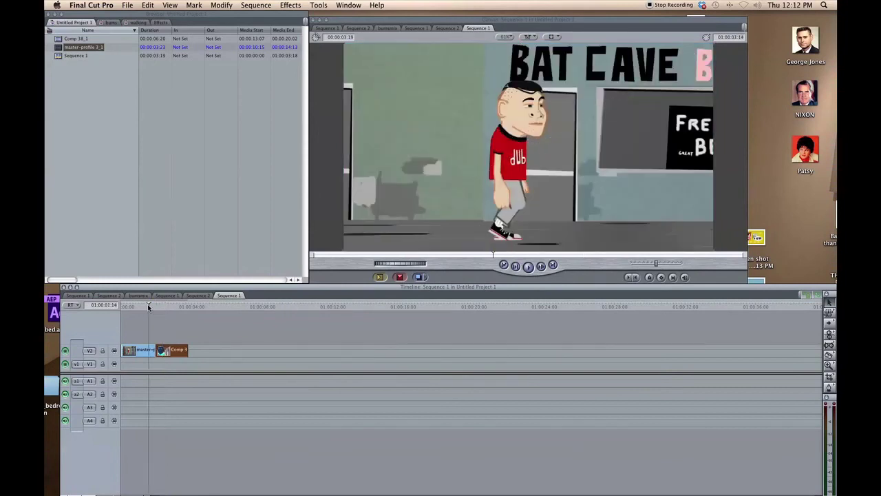
key(space)
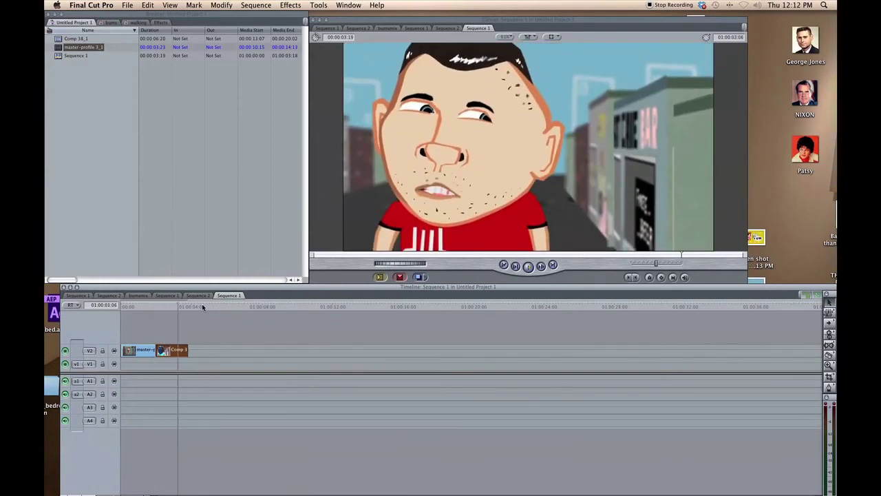
click(145, 353)
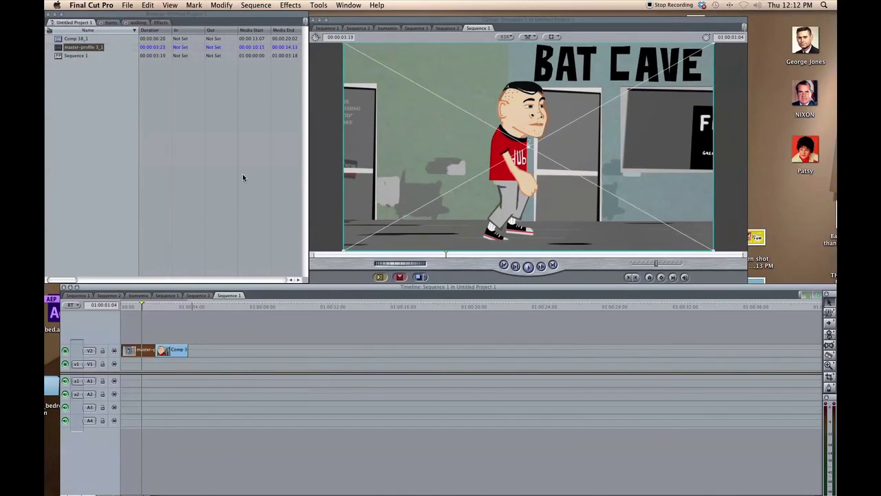
drag(191, 306, 187, 307)
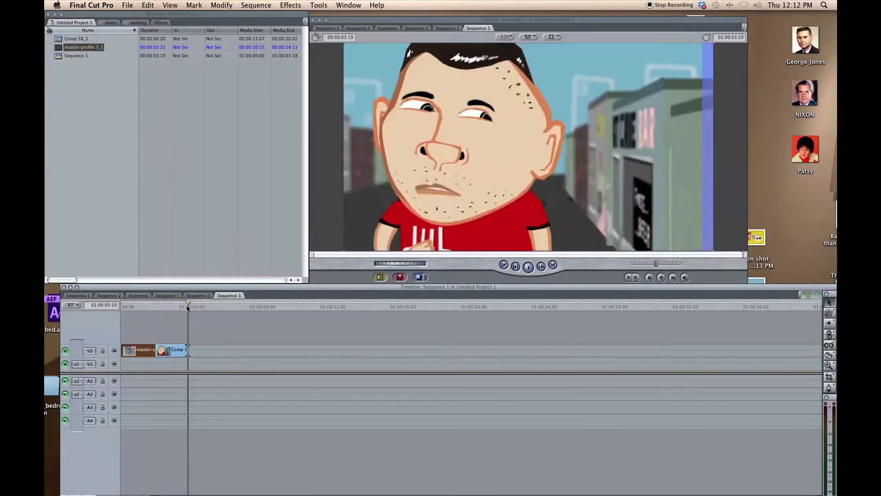
key(super+v)
Trim the edges of the new master-profile clip and play the three-shot edit from the start.
drag(221, 353, 257, 352)
mouse_move(193, 349)
mouse_down()
mouse_move(222, 350)
mouse_move(196, 351)
mouse_up()
click(123, 307)
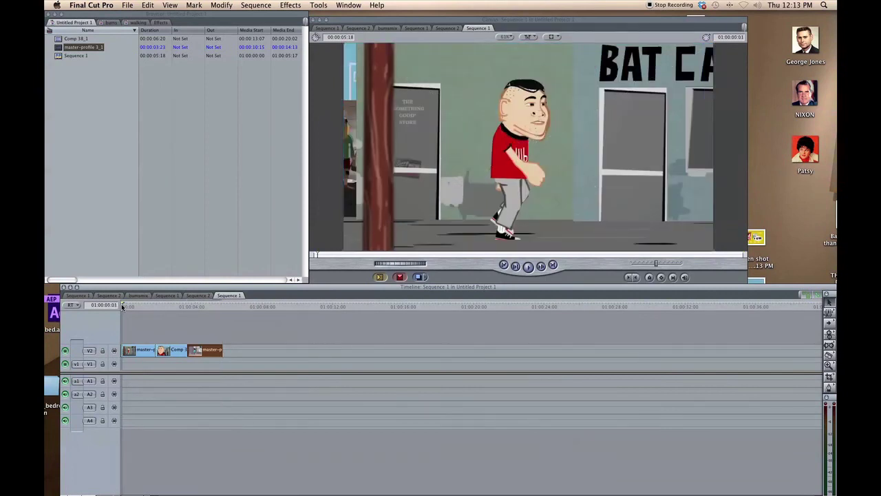
key(space)
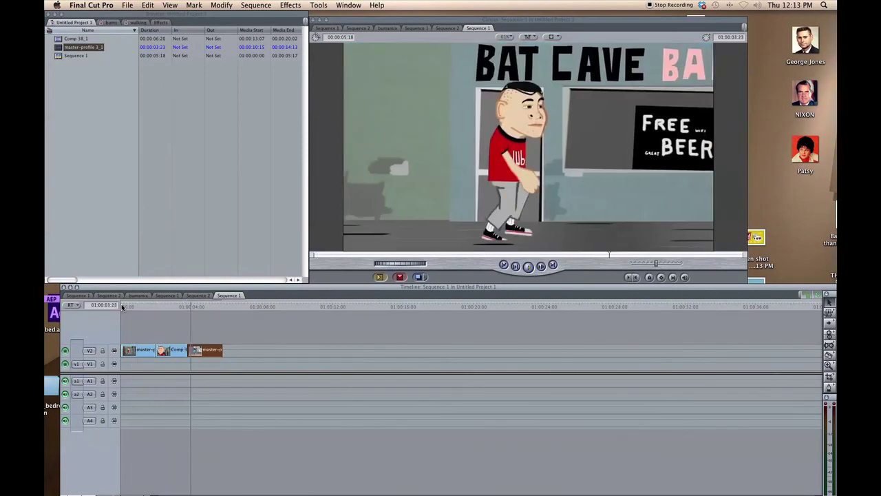
click(122, 307)
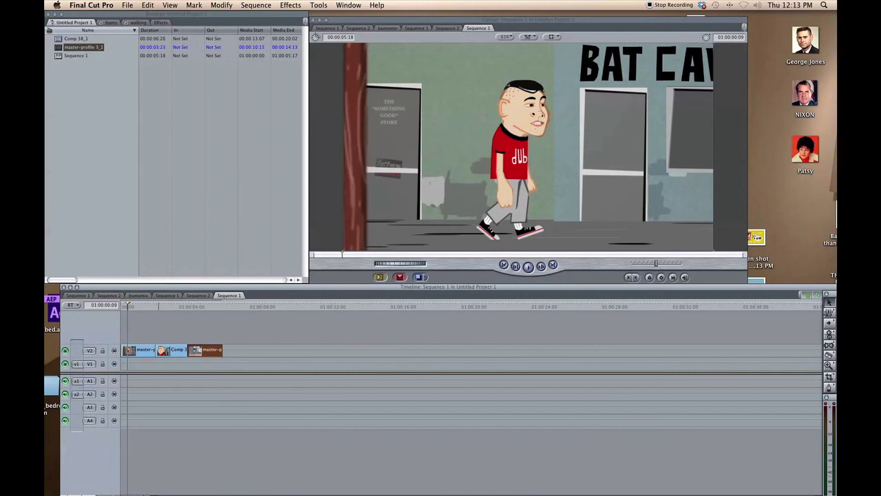
Import Passin' Me By.m4a and lay it on the audio tracks under the video from the sequence start.
drag(757, 444, 76, 111)
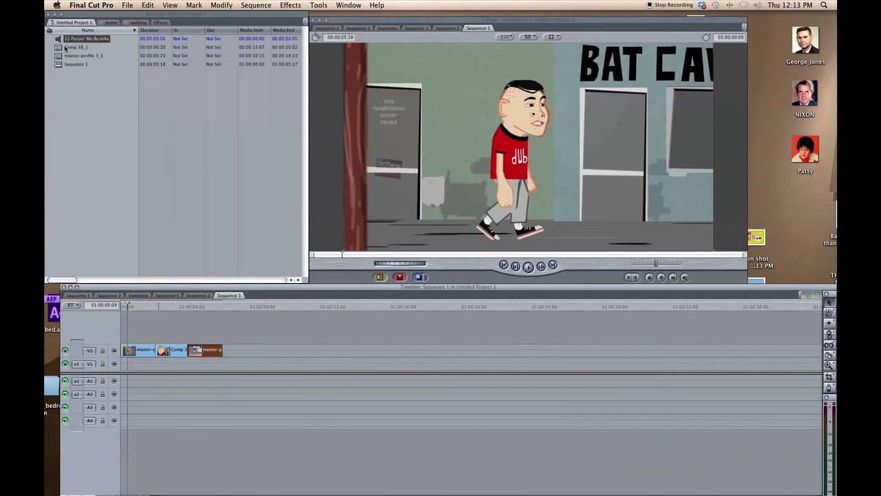
drag(60, 41, 130, 385)
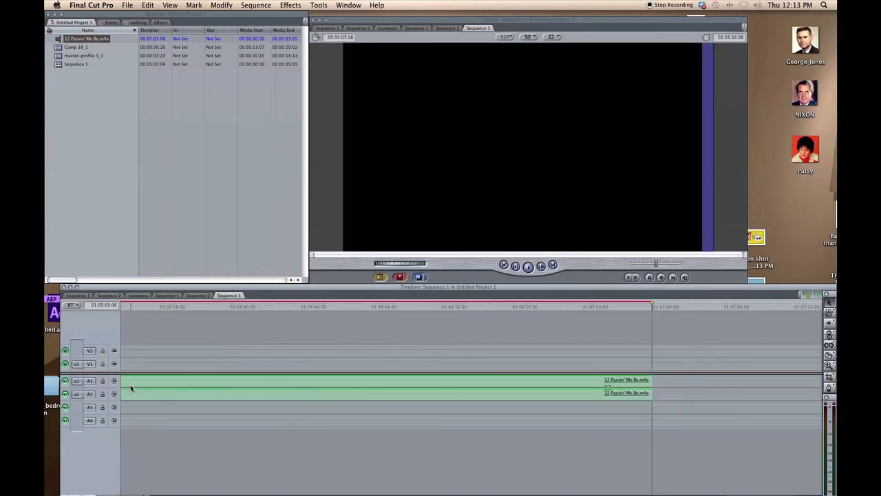
click(228, 383)
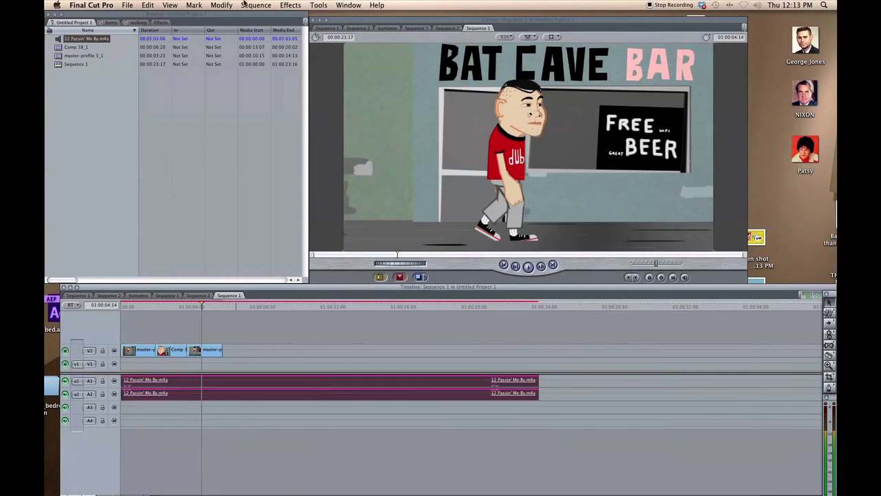
Render the song's audio with Render Selection, accepting the unsaved-project warning.
click(222, 6)
mouse_move(256, 5)
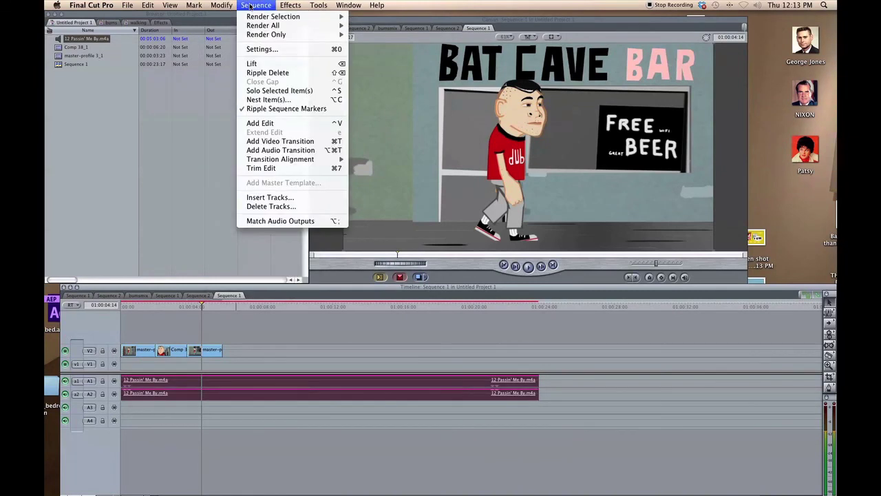
key(super+r)
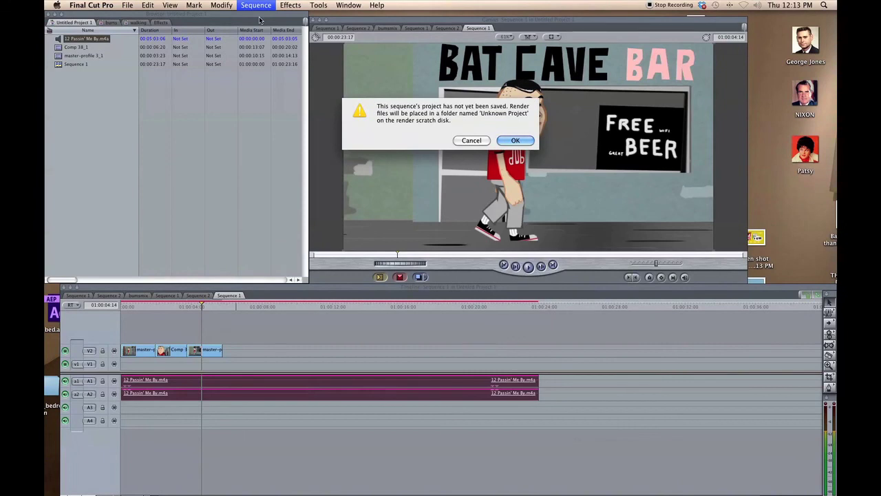
click(515, 142)
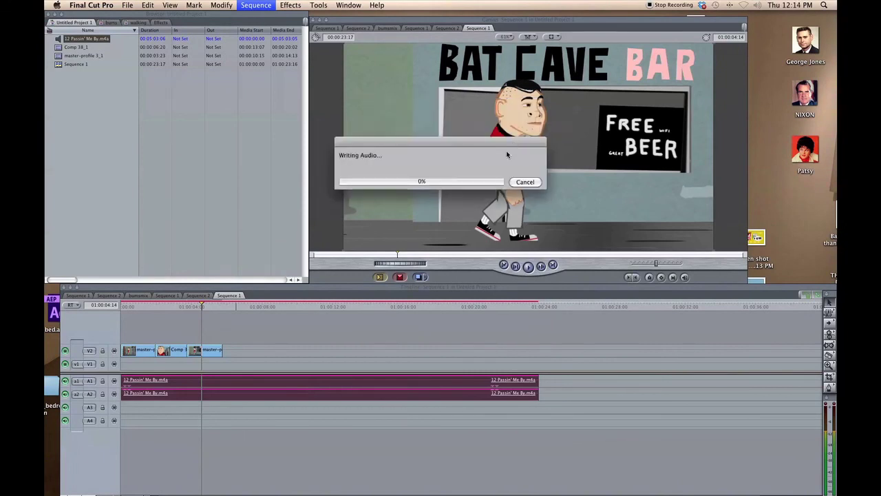